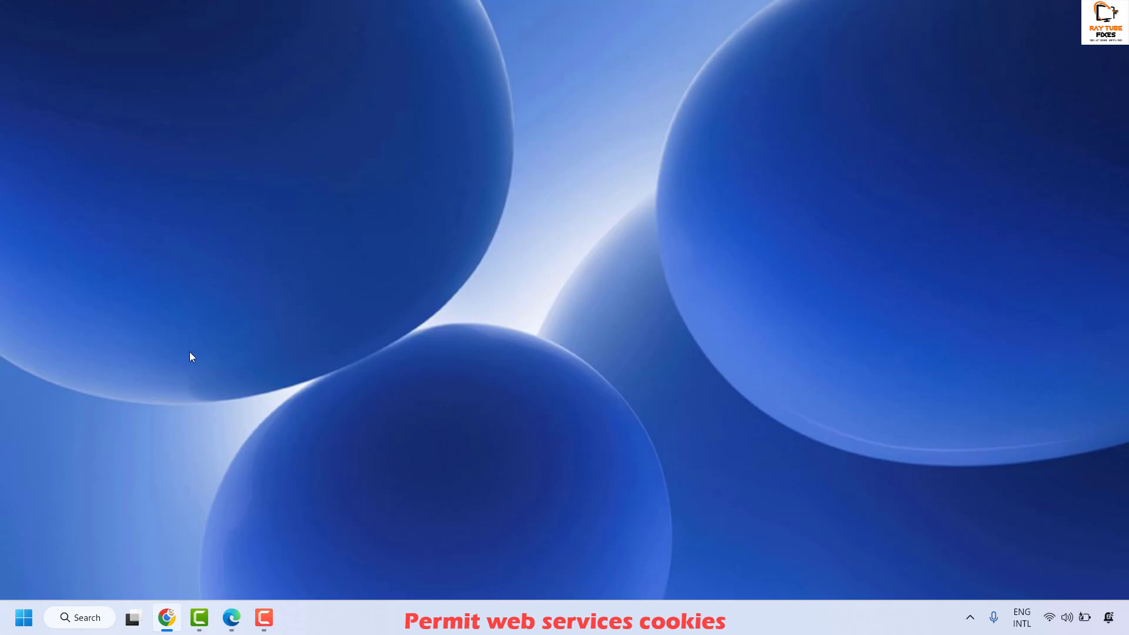
# Open Internet Properties by running inetcpl.cpl and move its window toward the middle of the desktop.
pyautogui.rightClick(23, 624)
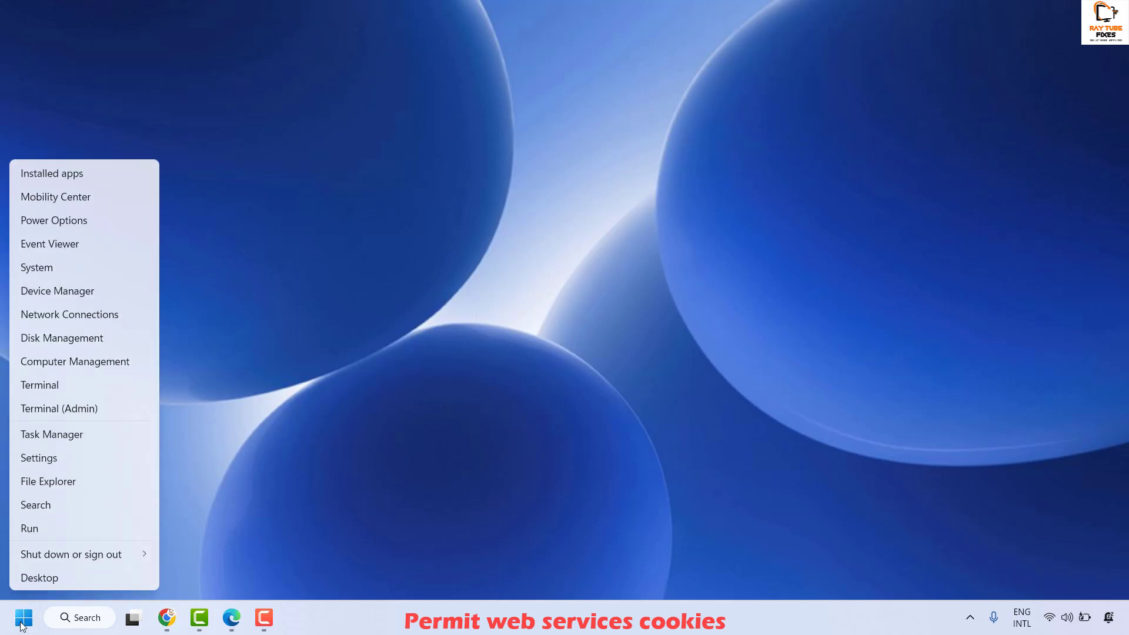
pyautogui.click(28, 529)
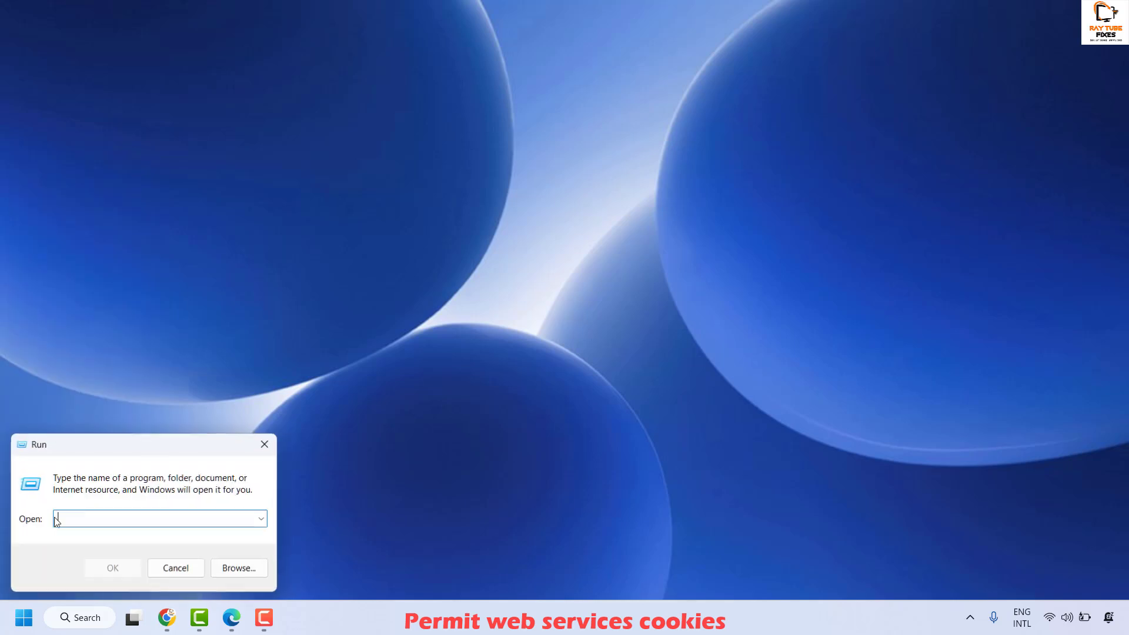
pyautogui.write('inetcpl.cpl')
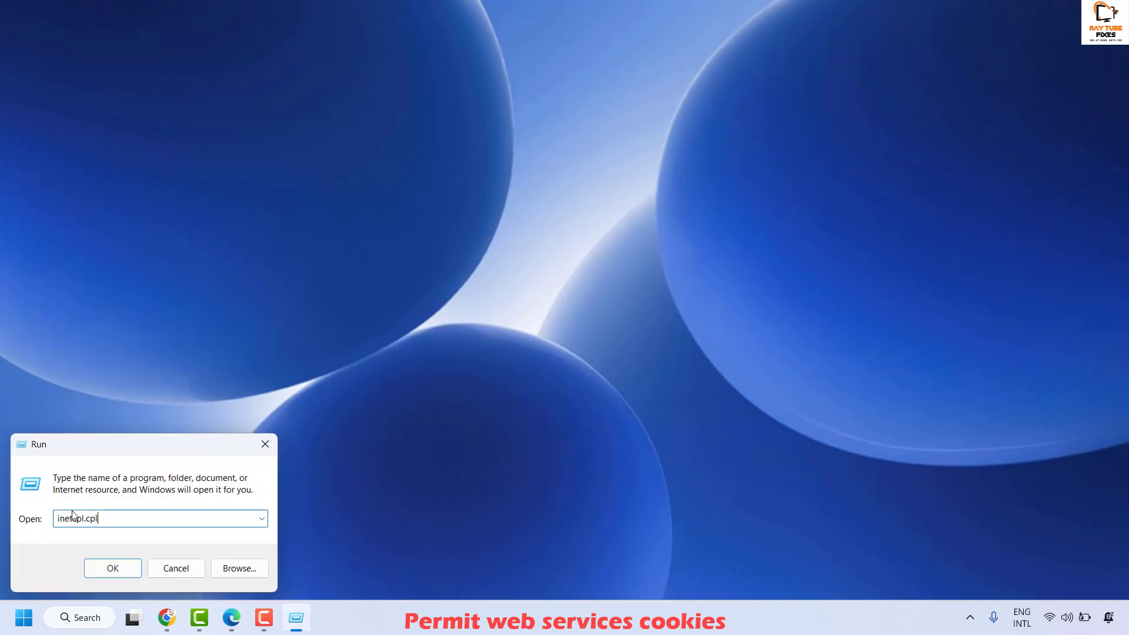
pyautogui.click(113, 568)
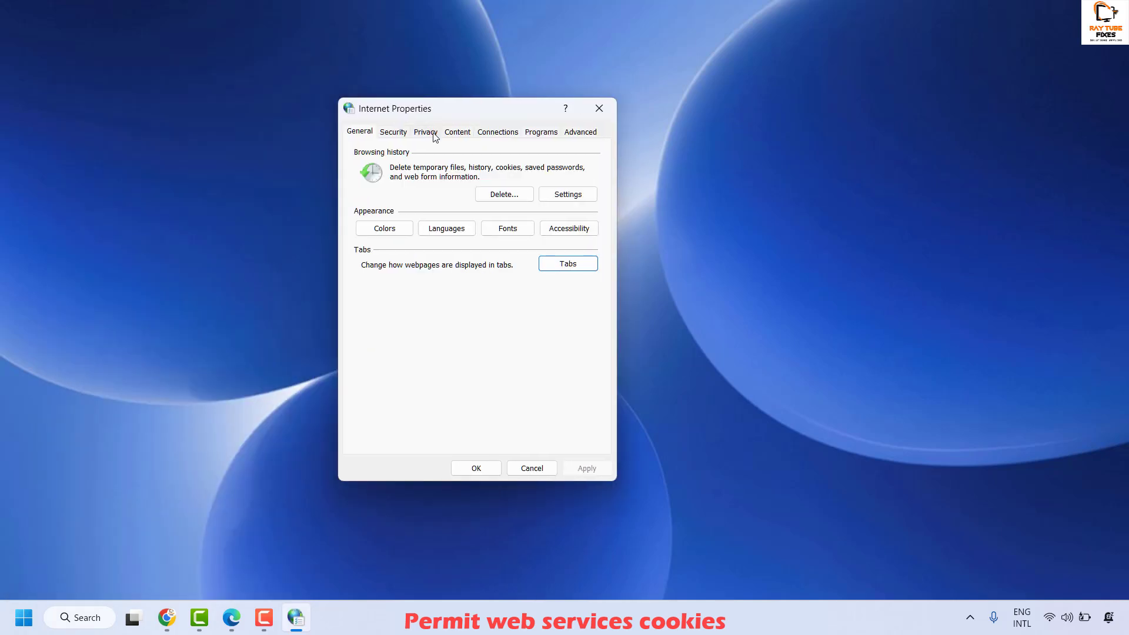
pyautogui.moveTo(467, 114); pyautogui.dragTo(570, 129)
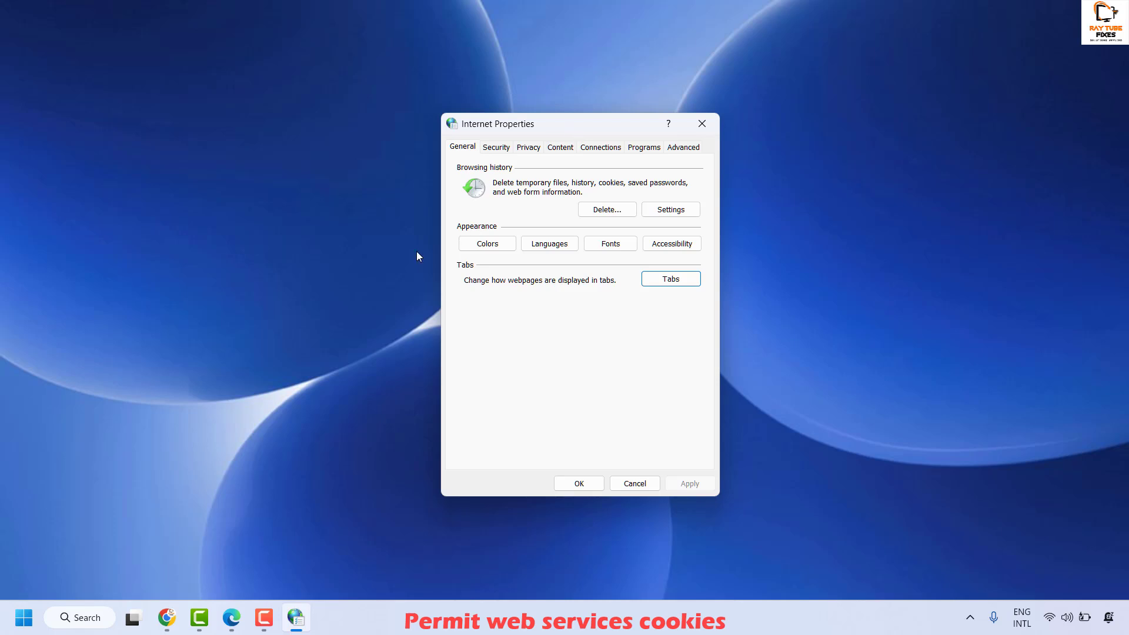
# In the advanced privacy settings, accept first-party and third-party cookies with session cookies always allowed, and confirm Internet Properties.
pyautogui.click(536, 152)
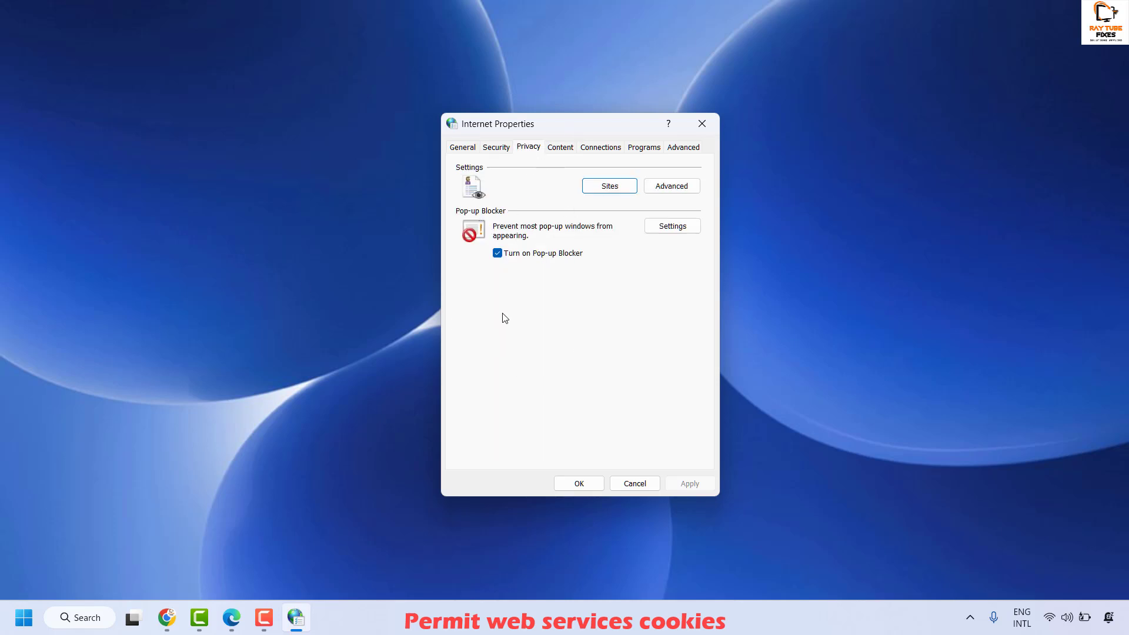
pyautogui.click(679, 192)
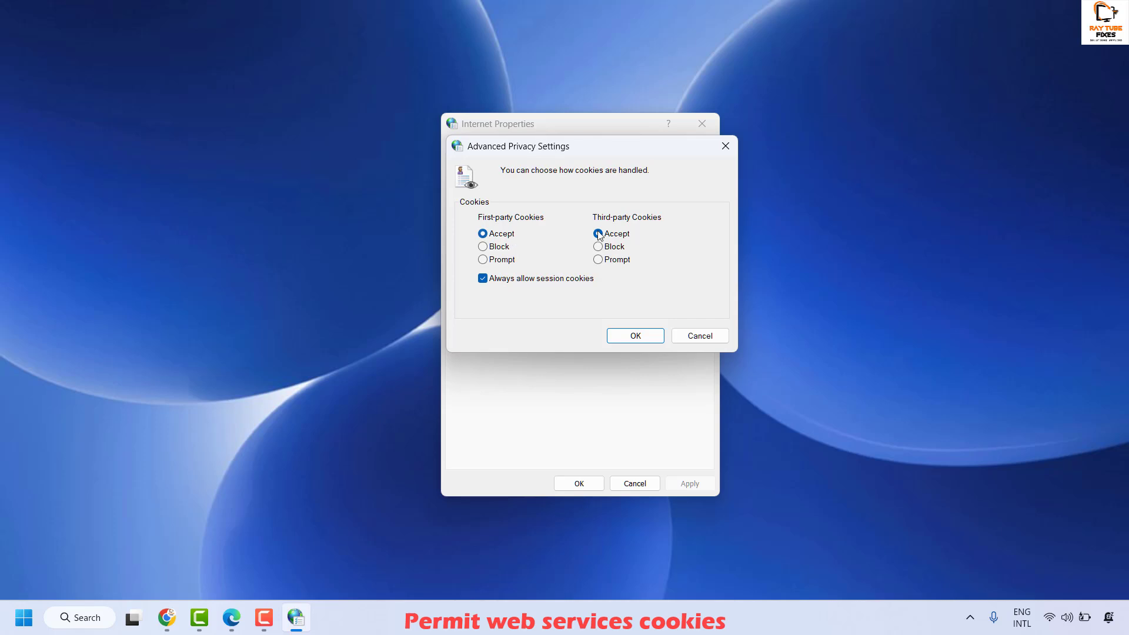
pyautogui.click(636, 343)
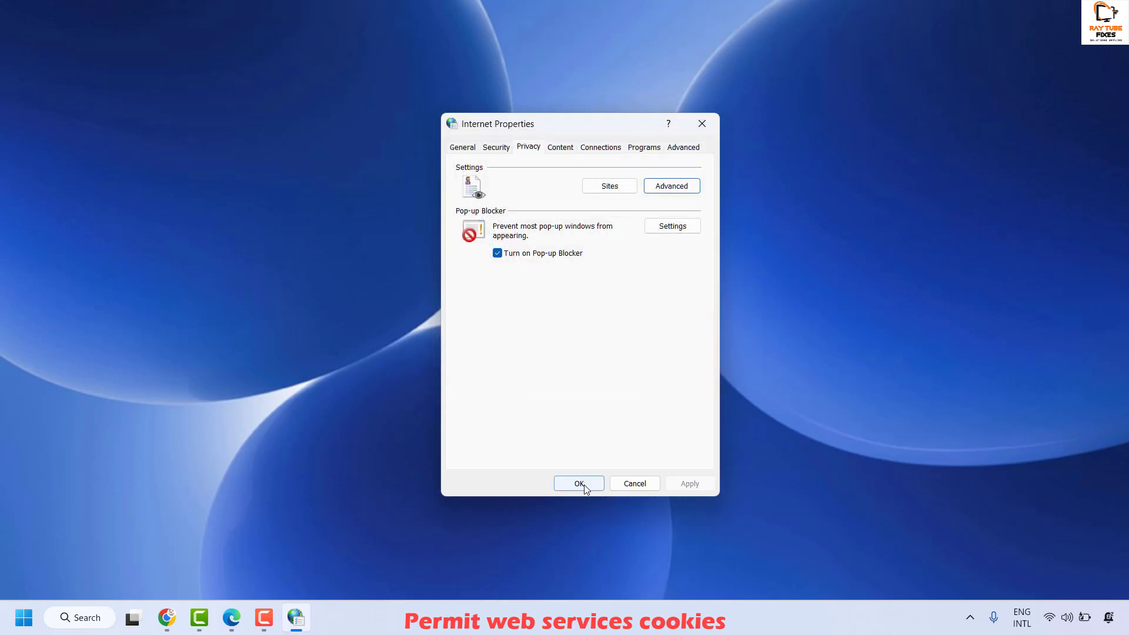
pyautogui.click(580, 484)
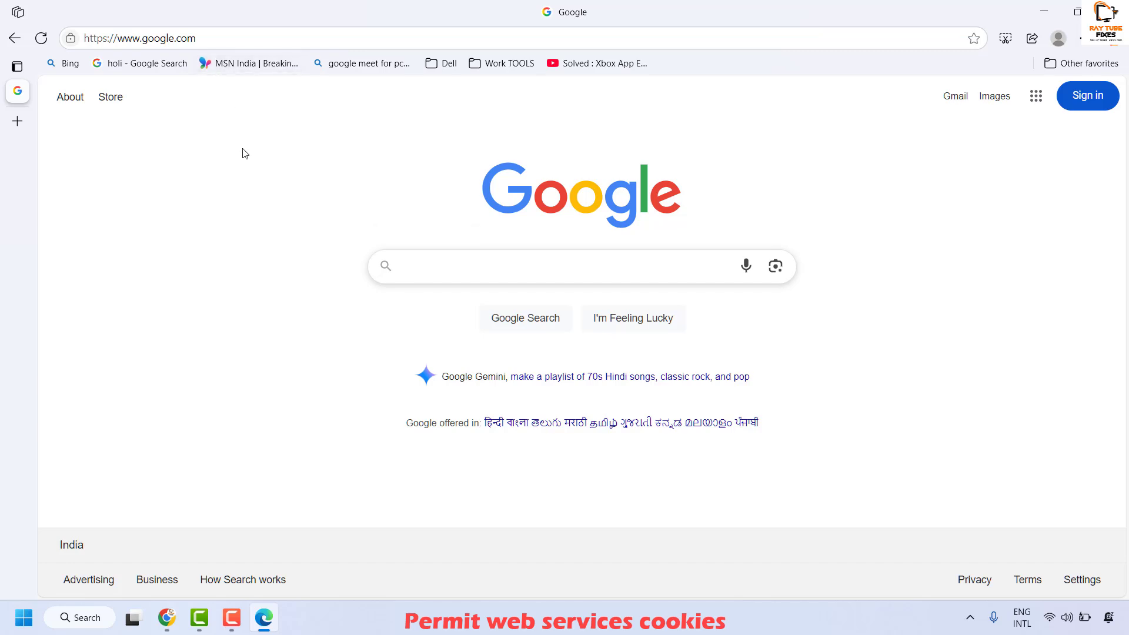
# Go to edge://settings/privacy/cookies in Microsoft Edge and leave blocking of third-party cookies switched off.
pyautogui.click(210, 38)
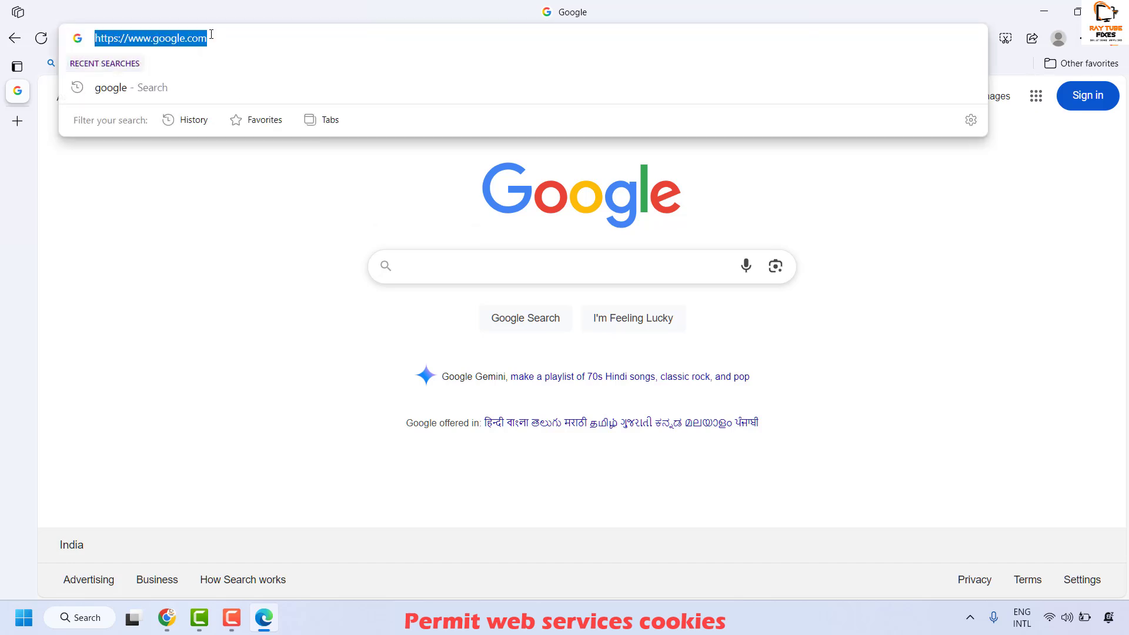
pyautogui.write('edge://settings/privacy/cookies')
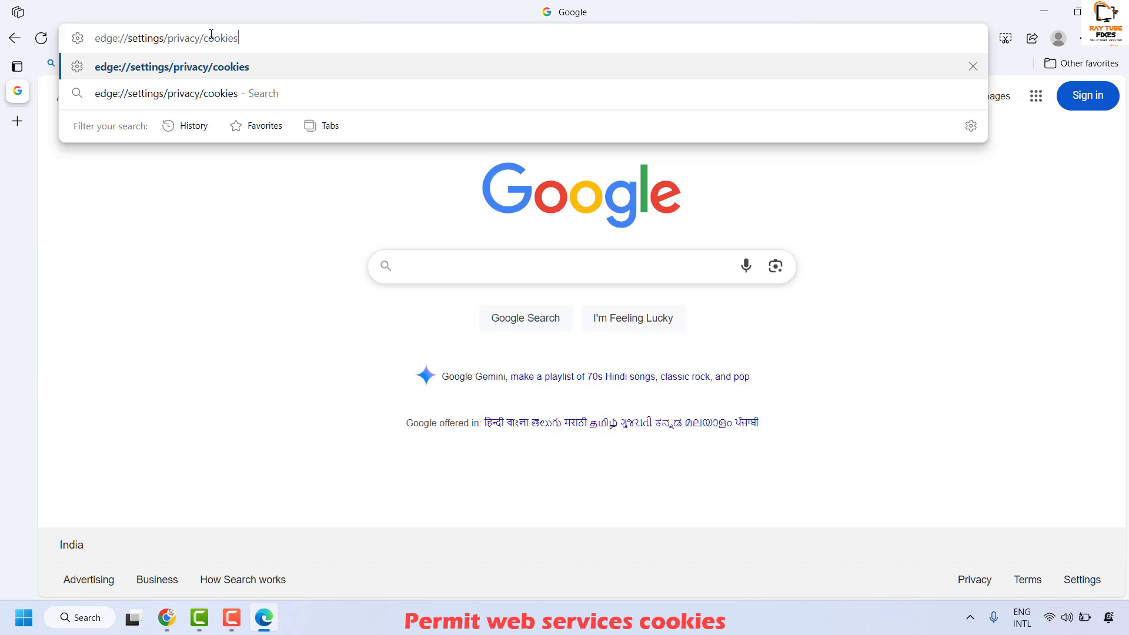
pyautogui.press('Return')
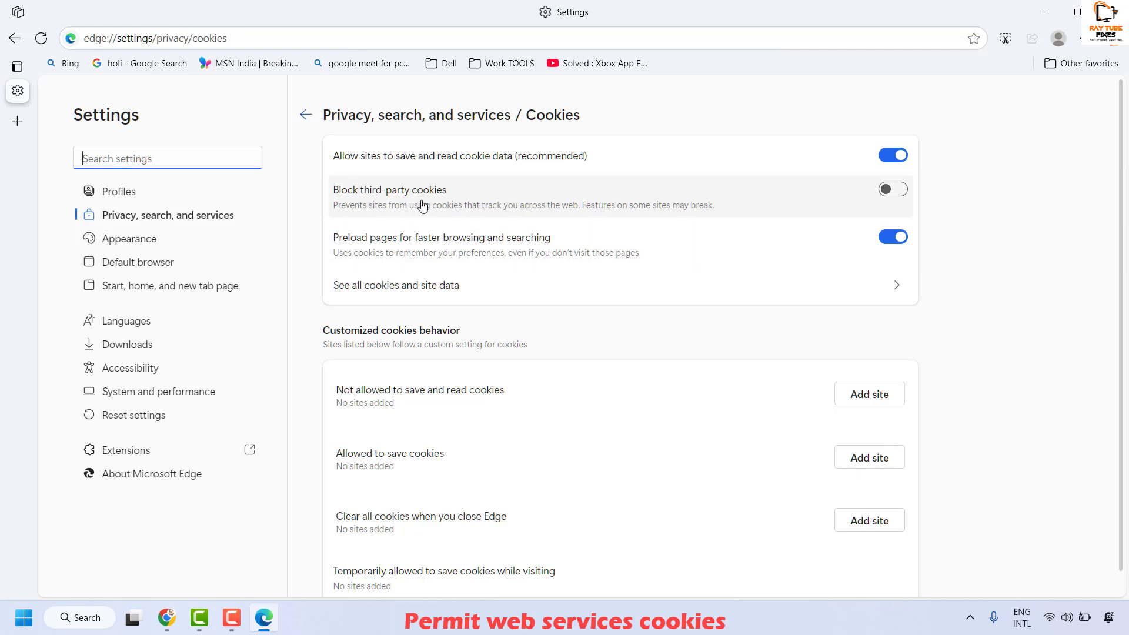
pyautogui.click(897, 191)
pyautogui.click(886, 193)
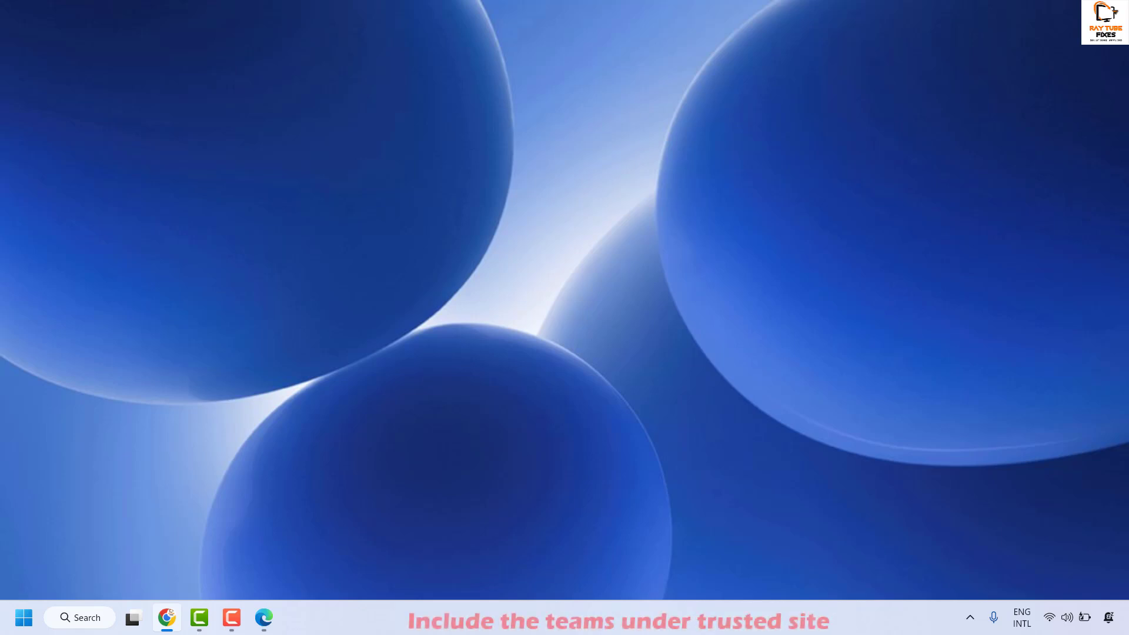
# Run inetcpl.cpl from the desktop to bring up Internet Properties again and move the window to the centre.
pyautogui.rightClick(21, 625)
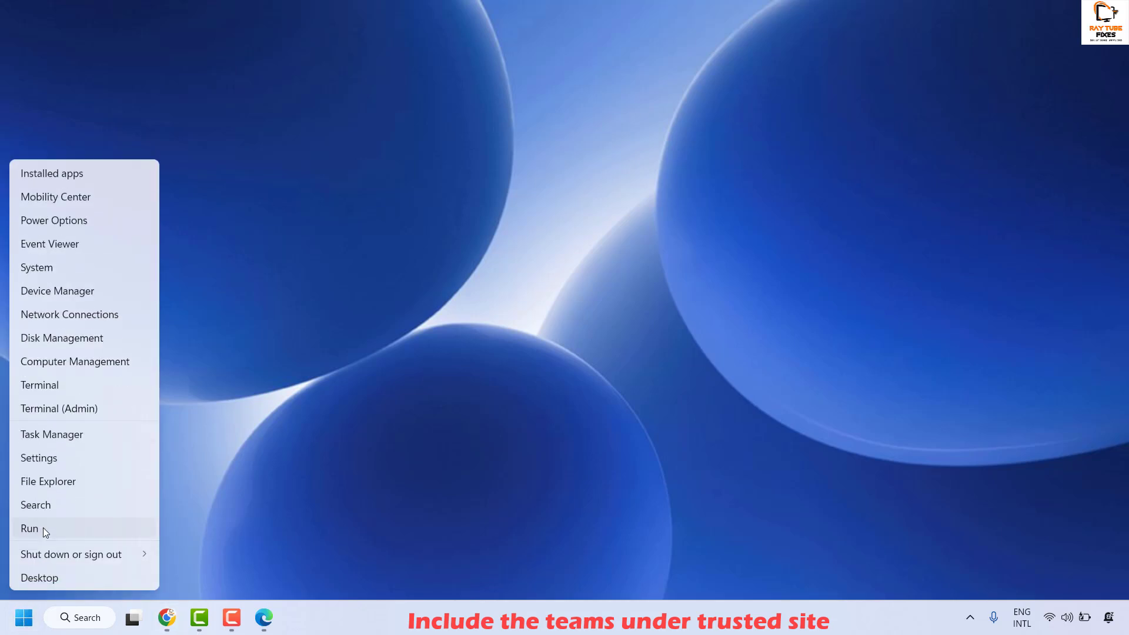
pyautogui.click(44, 528)
pyautogui.write('inetcpl.cpl')
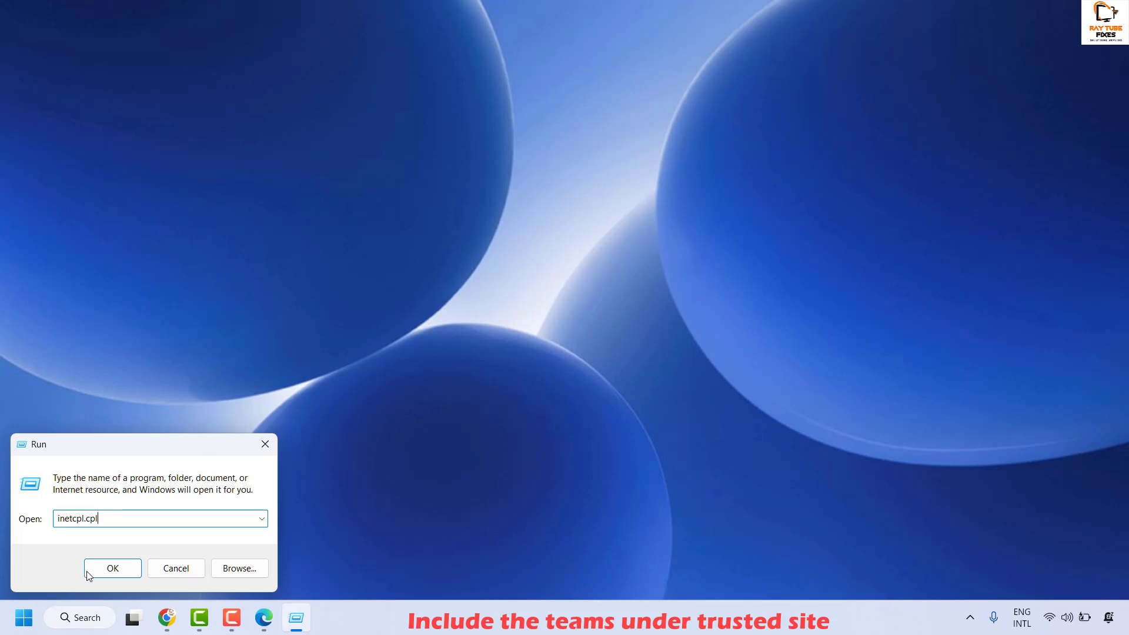
pyautogui.click(111, 570)
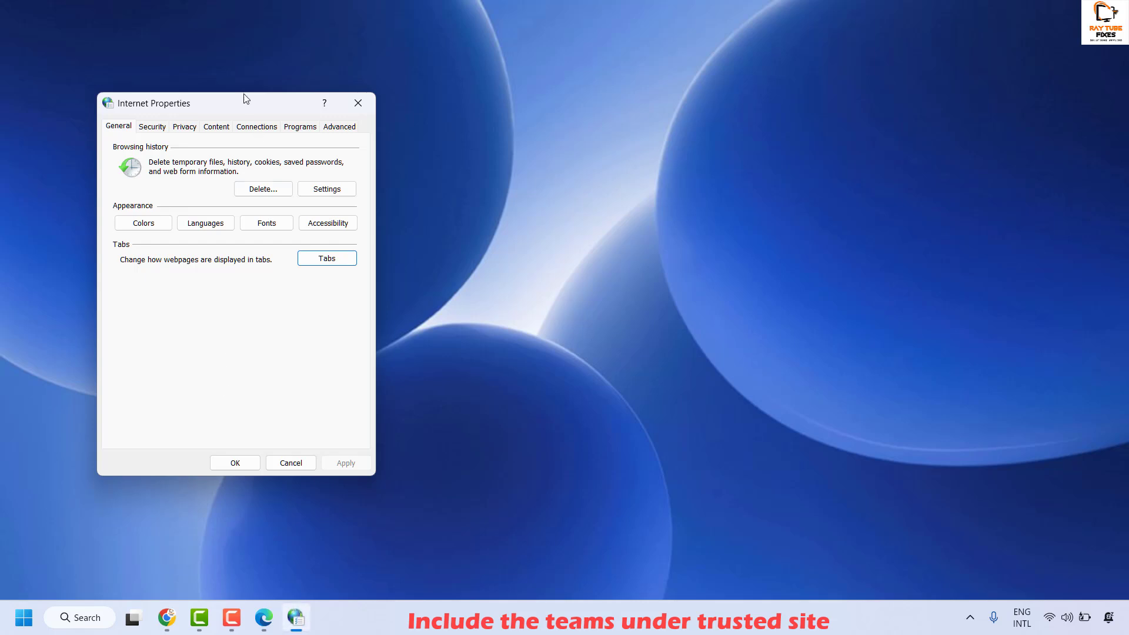
pyautogui.moveTo(336, 112); pyautogui.dragTo(671, 142)
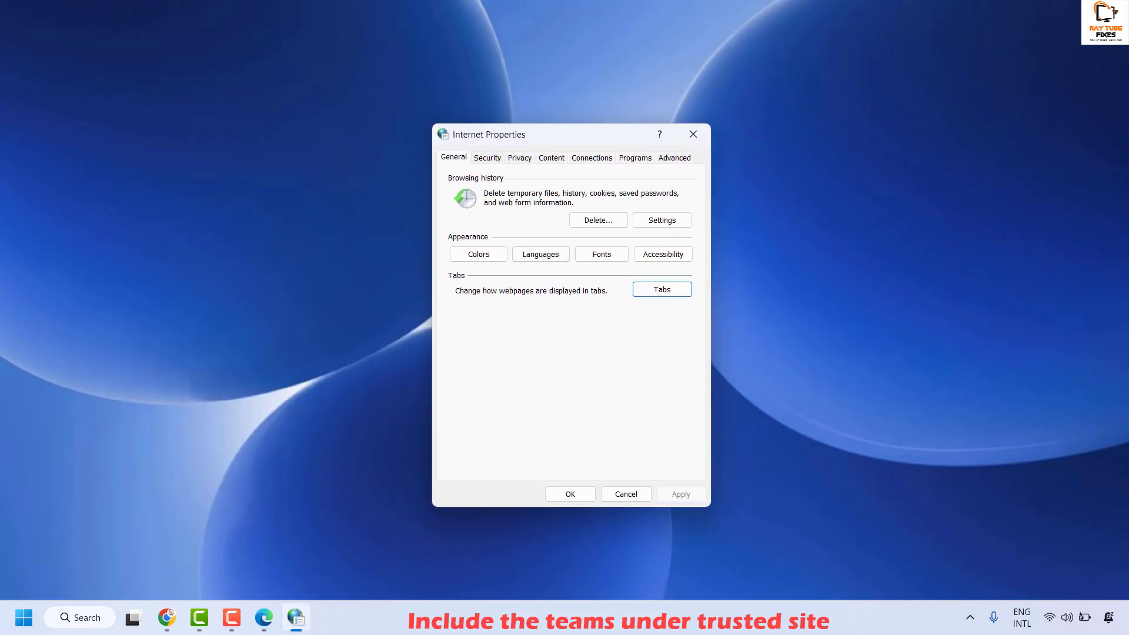
# Open the website list of the Trusted sites security zone.
pyautogui.click(488, 158)
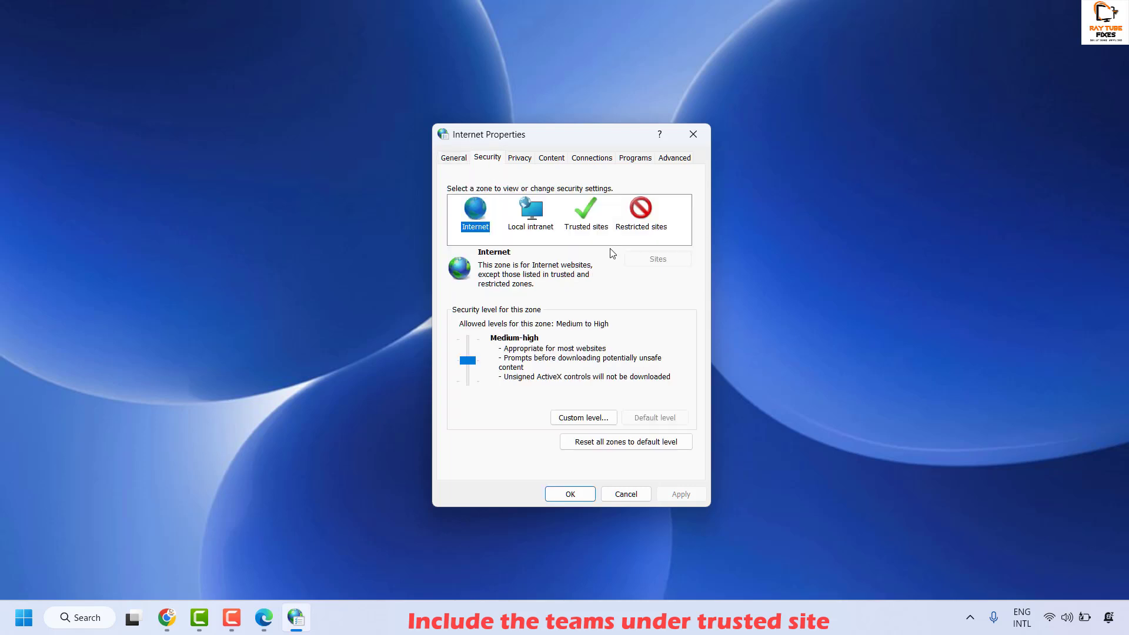
pyautogui.click(591, 217)
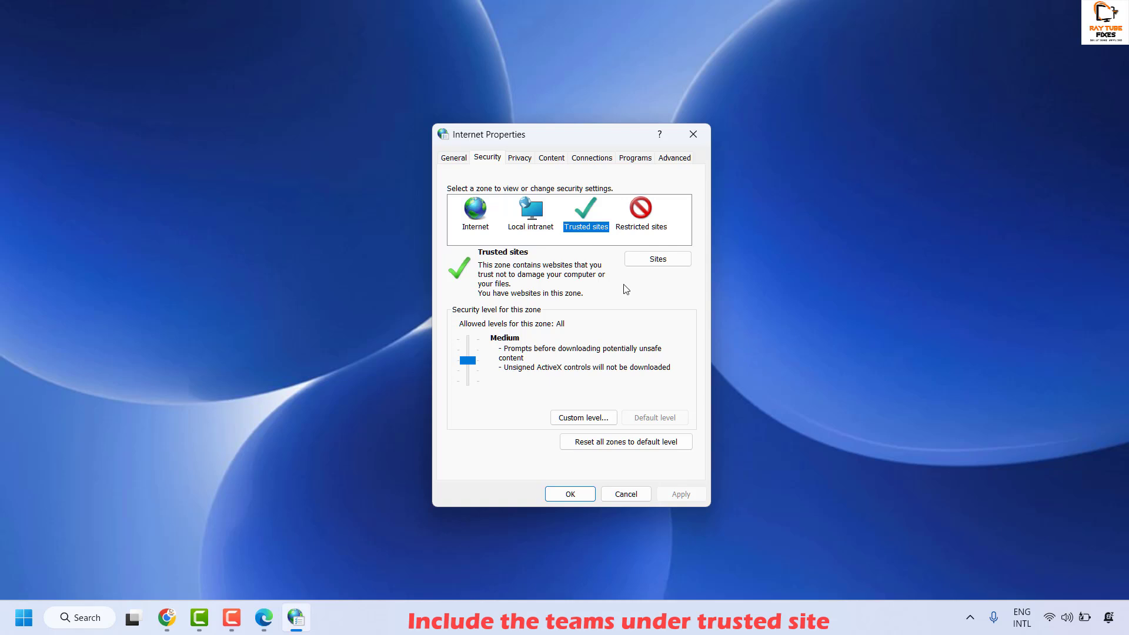
pyautogui.click(667, 261)
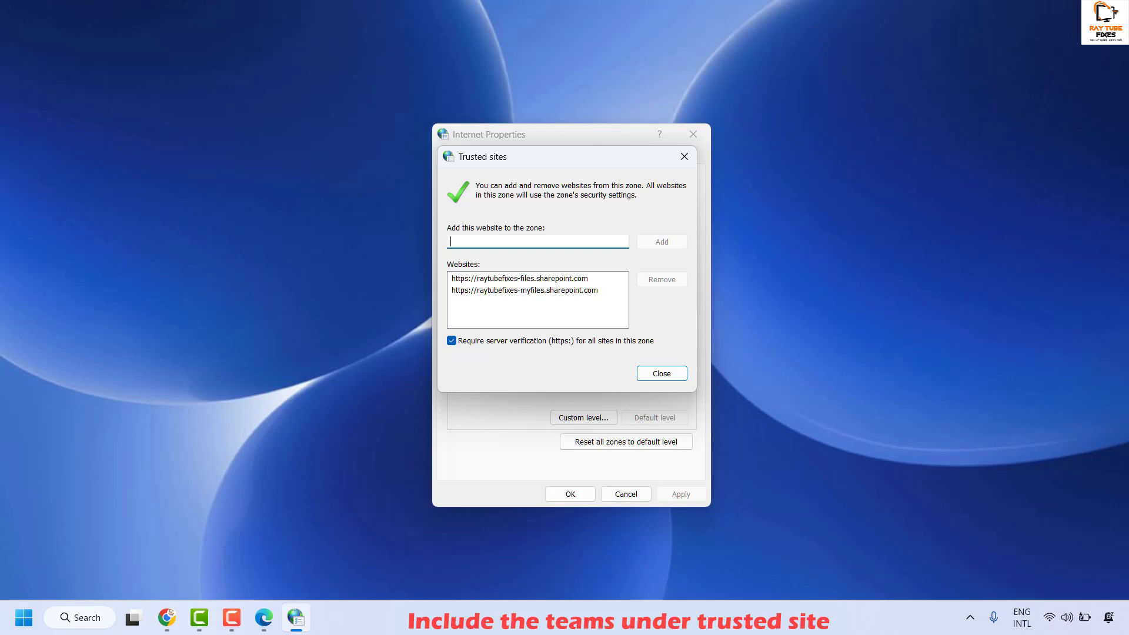
pyautogui.hotkey('alt', 'Tab')
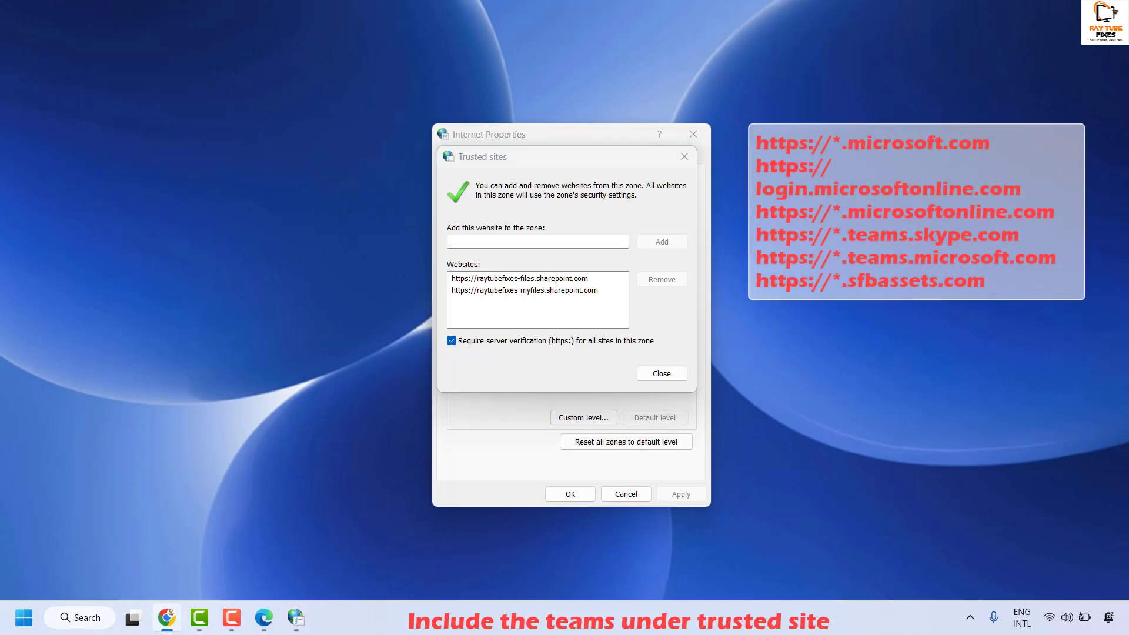
pyautogui.click(481, 242)
pyautogui.write('https://*.microsoft.com')
pyautogui.click(662, 241)
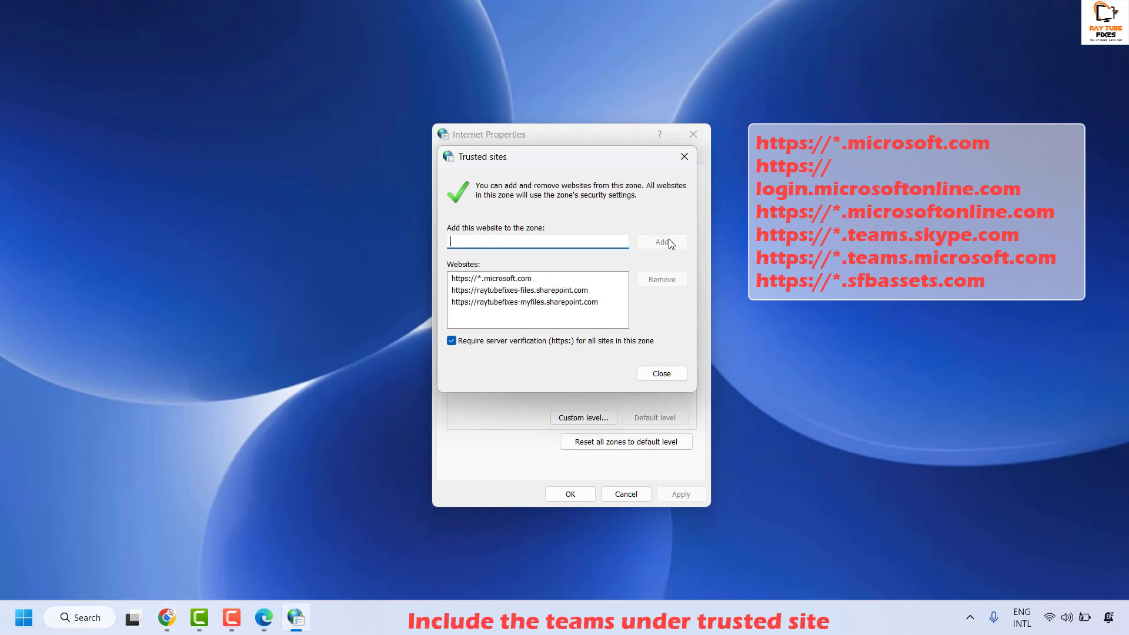
pyautogui.hotkey('alt', 'Tab')
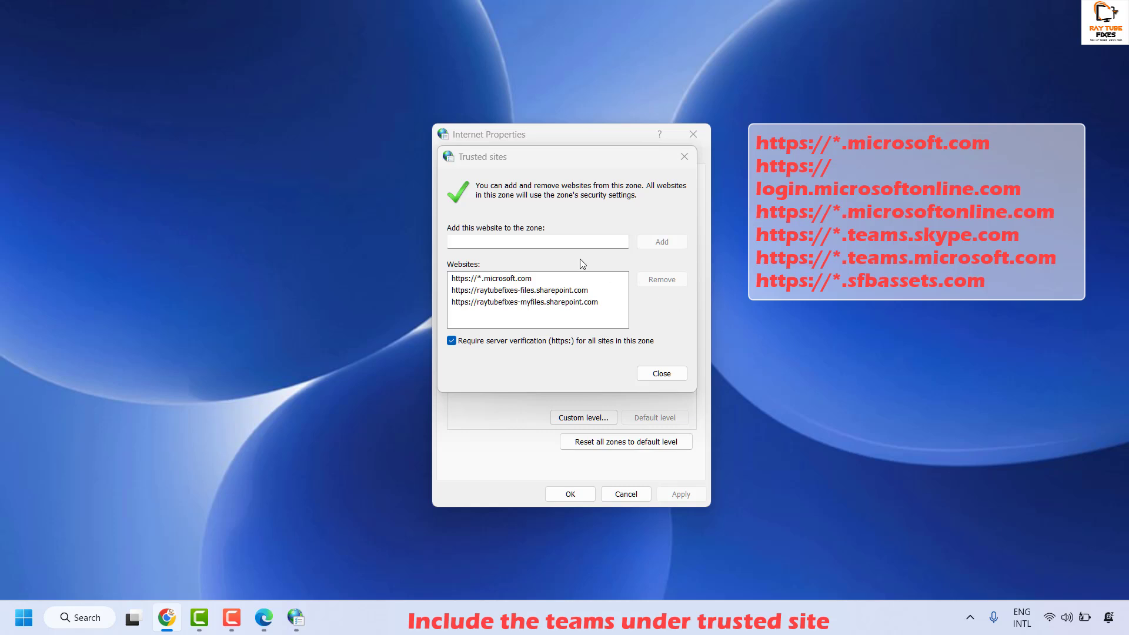
pyautogui.click(533, 239)
pyautogui.write('https://login.microsoftonline.com')
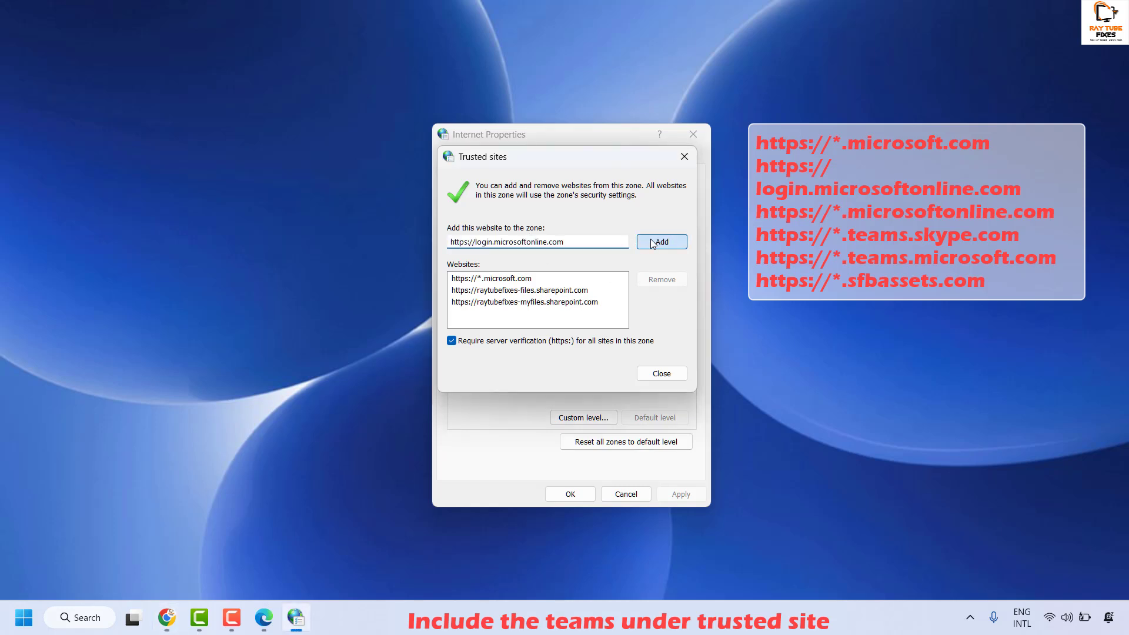
pyautogui.press('Return')
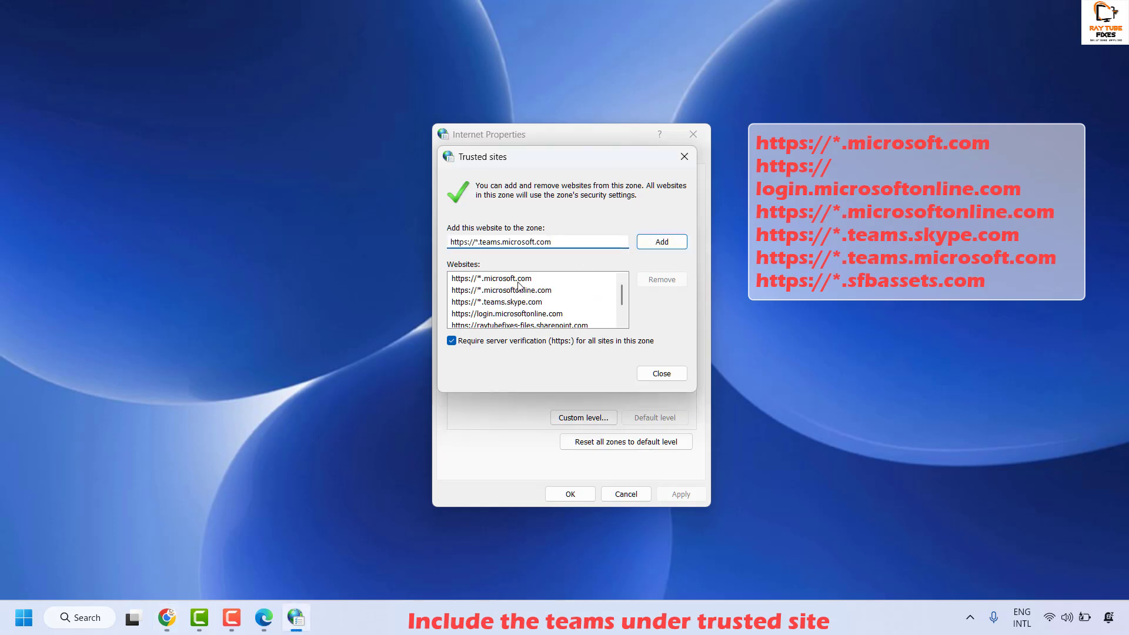
pyautogui.press('Return')
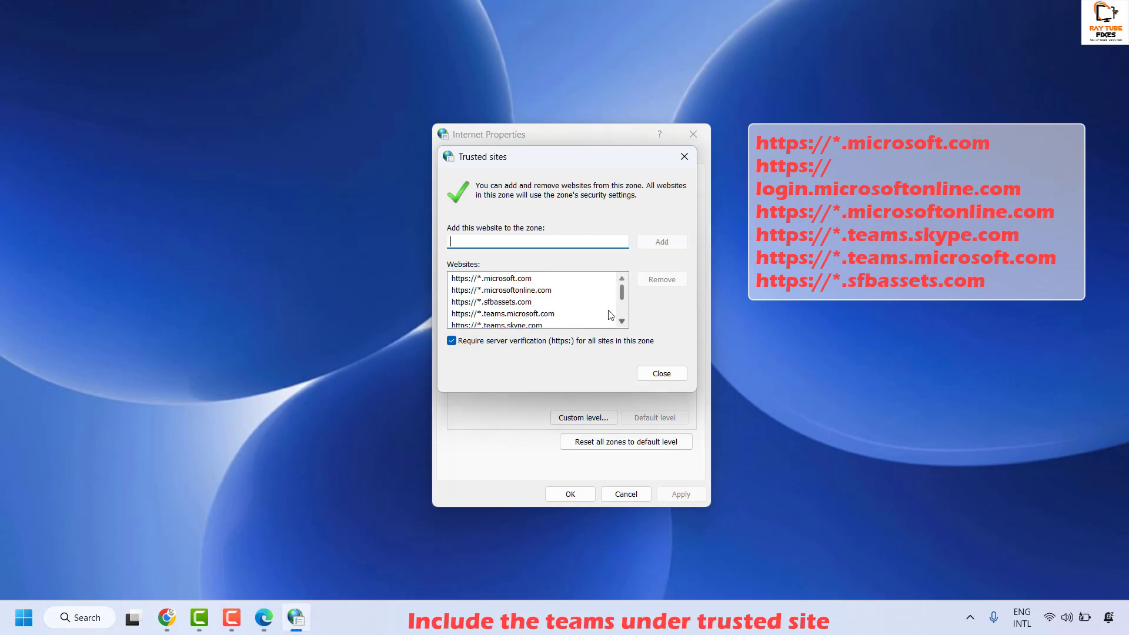
pyautogui.click(663, 375)
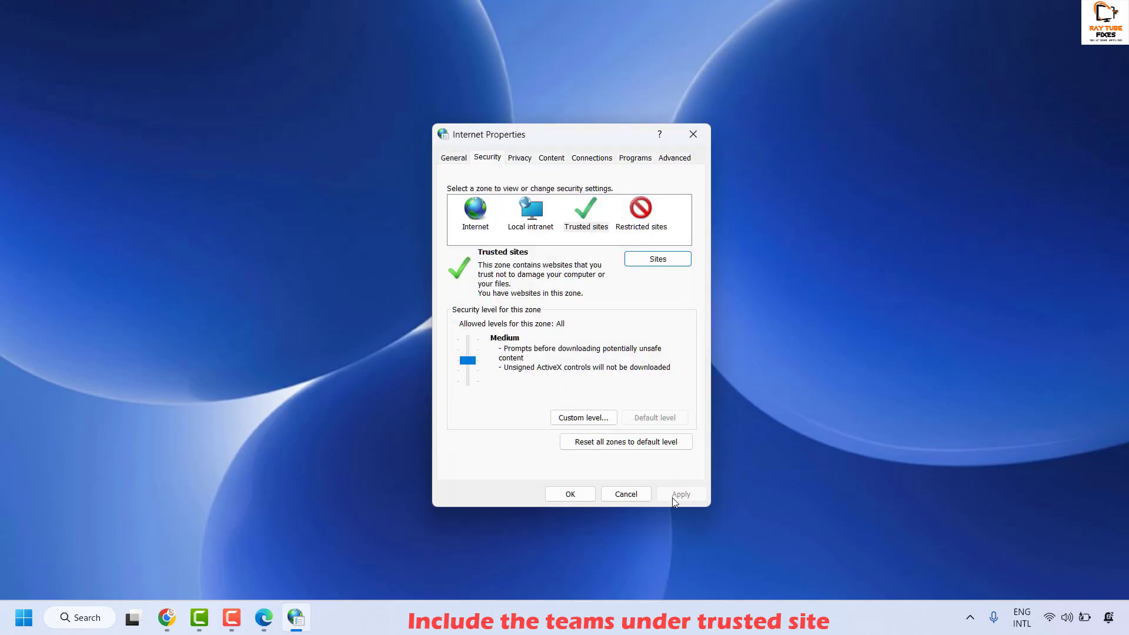
pyautogui.click(569, 494)
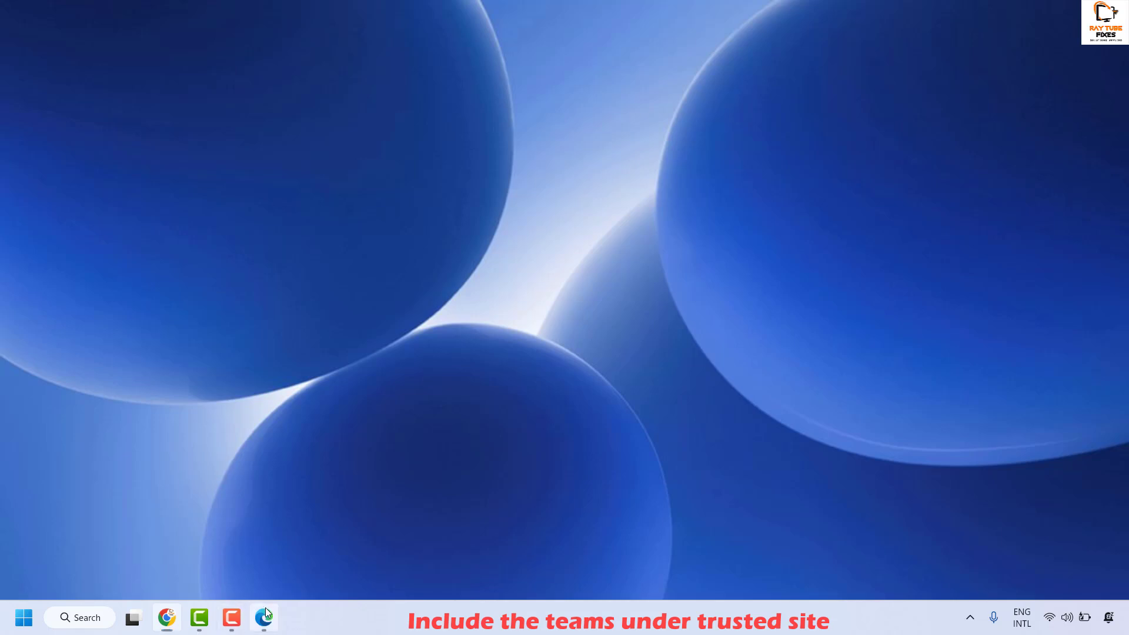
# Switch to Microsoft Edge and load the edge://settings/privacy/cookies page.
pyautogui.click(266, 609)
pyautogui.click(192, 39)
pyautogui.press('End')
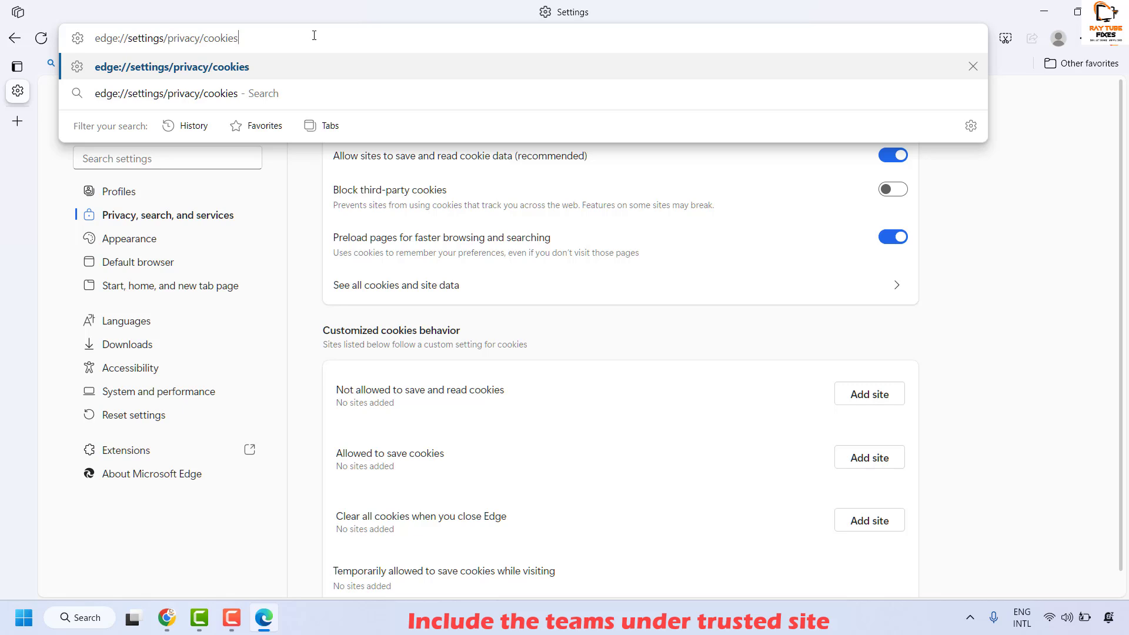
pyautogui.press('Return')
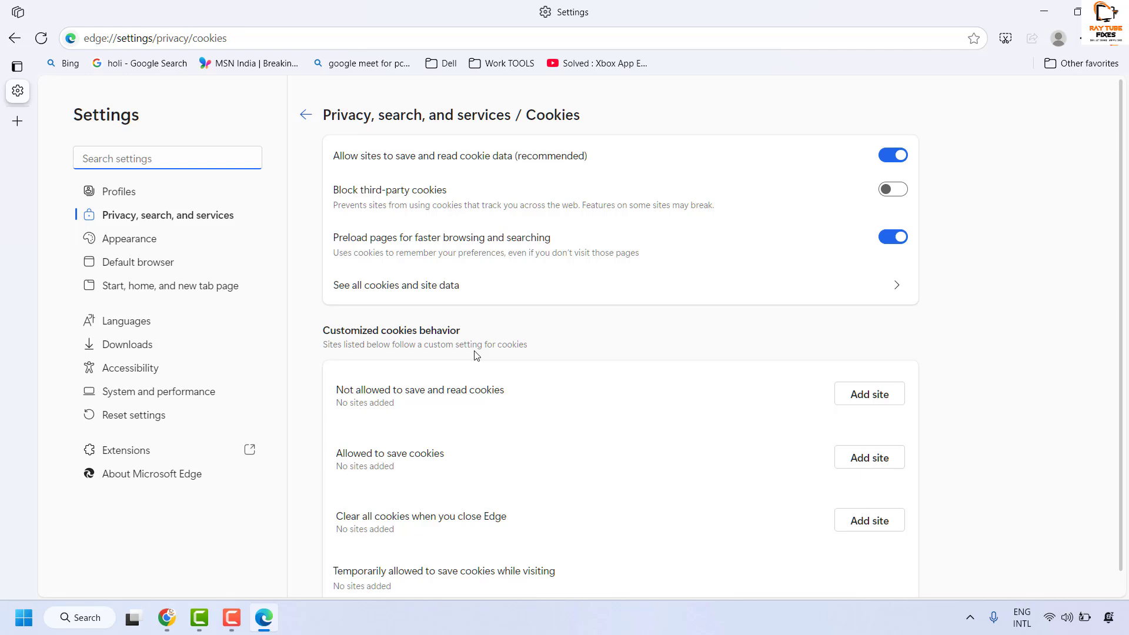
# Add [*.]microsoft.com to the sites allowed to save cookies.
pyautogui.scroll(-1, 476, 356)
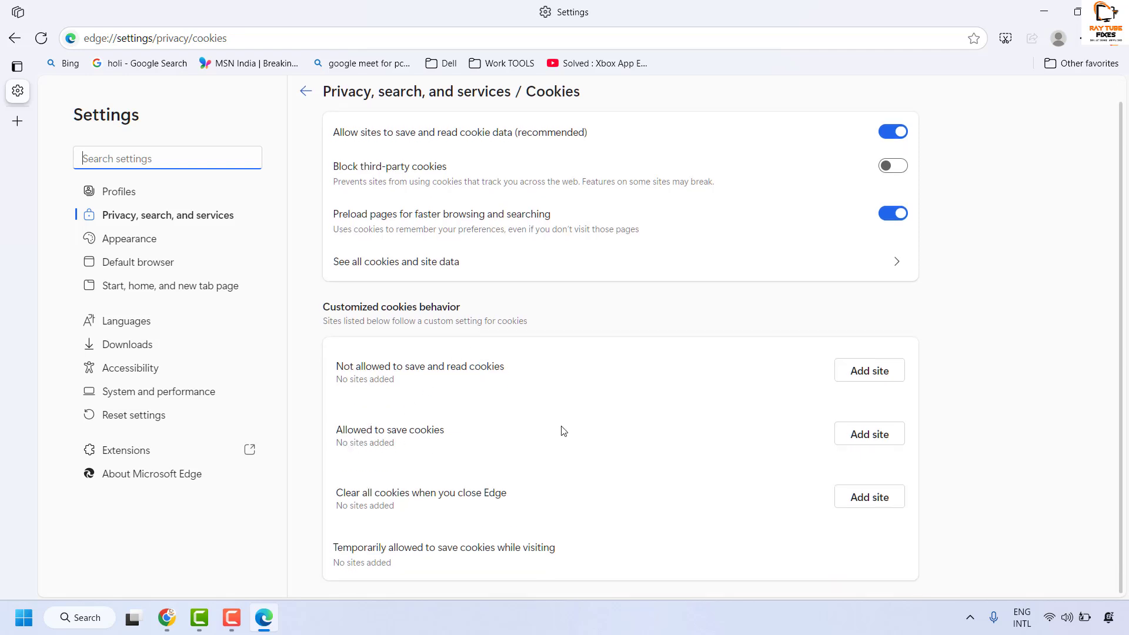
pyautogui.click(865, 436)
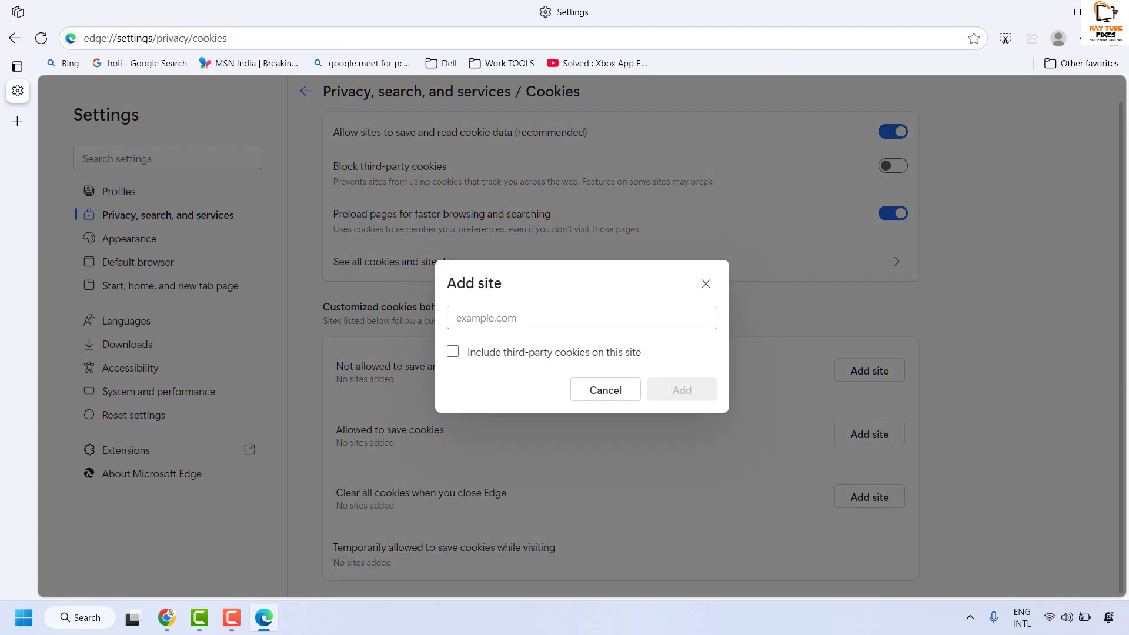
pyautogui.hotkey('alt', 'Tab')
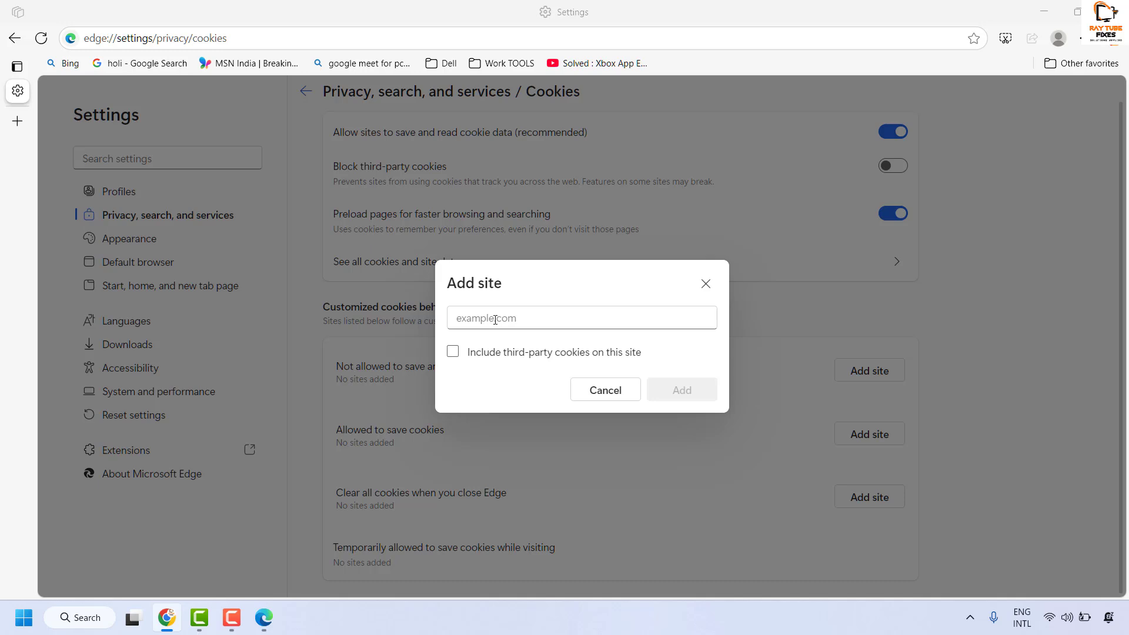
pyautogui.hotkey('alt', 'Tab')
pyautogui.write('[*.]microsoft.com')
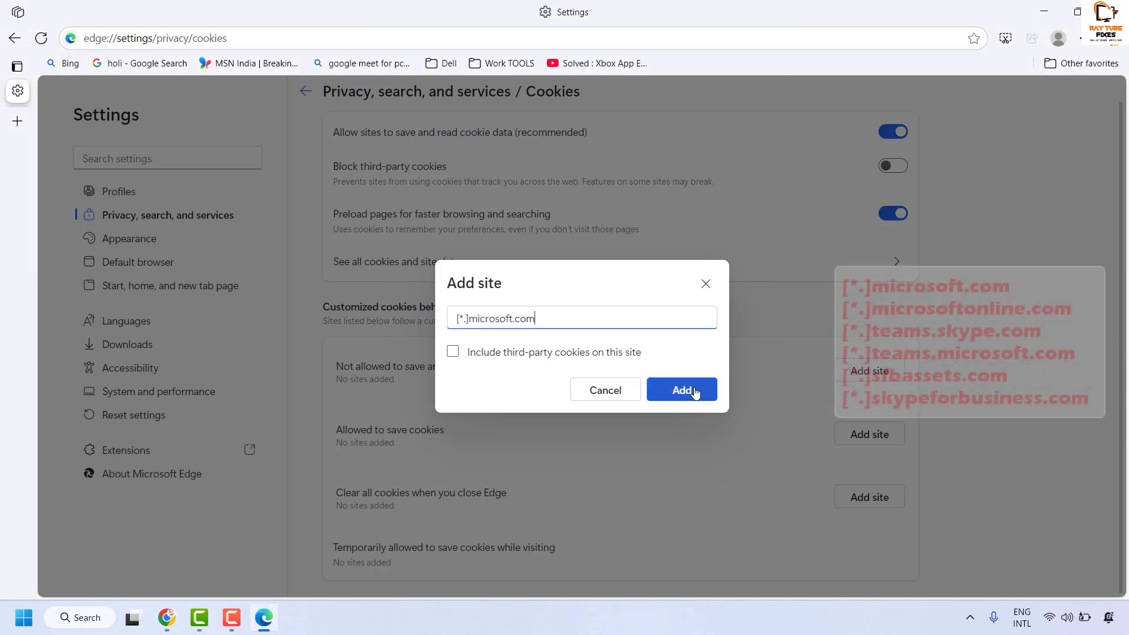
pyautogui.click(694, 392)
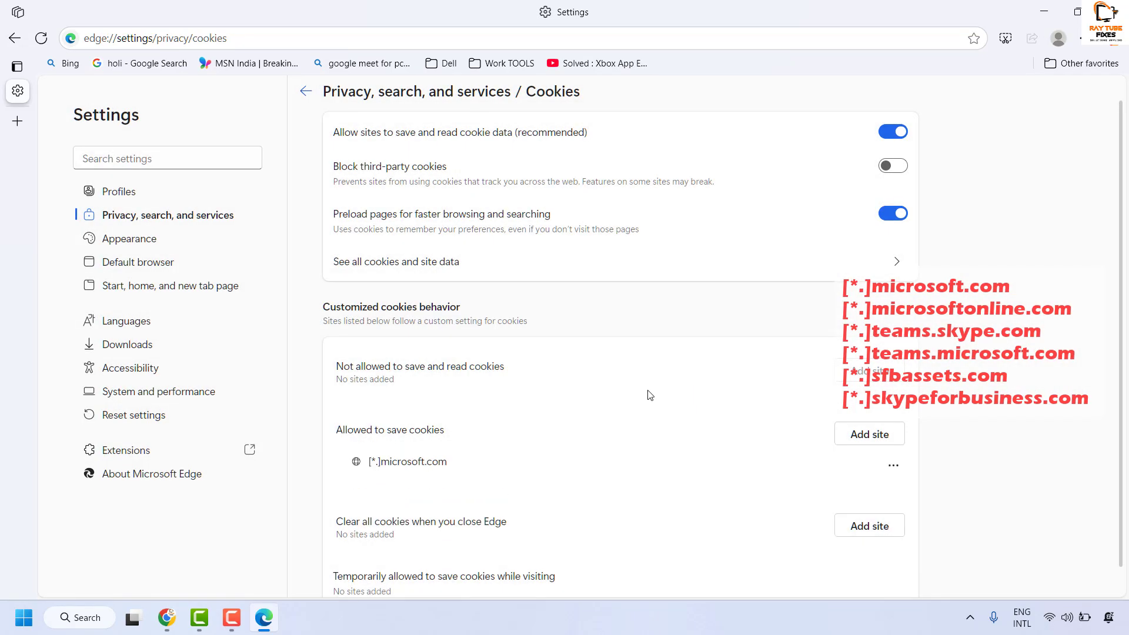
# Add [*.]microsoftonline.com, [*.]teams.skype.com, [*.]teams.microsoft.com and [*.]sfbassets.com to the sites allowed to save cookies.
pyautogui.click(875, 433)
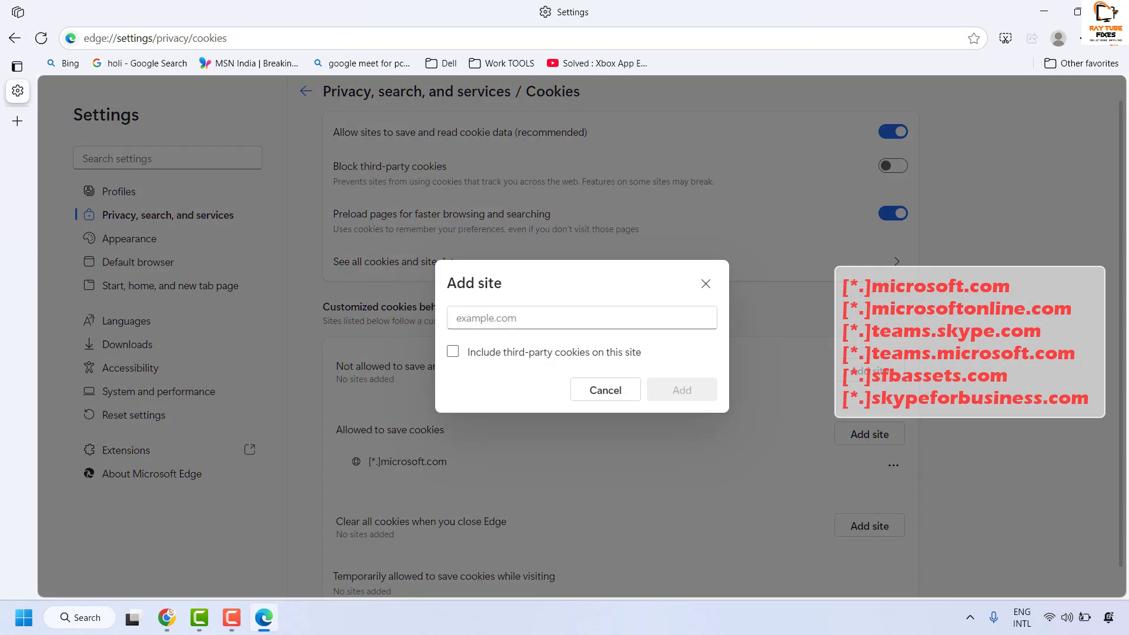
pyautogui.hotkey('alt', 'Tab')
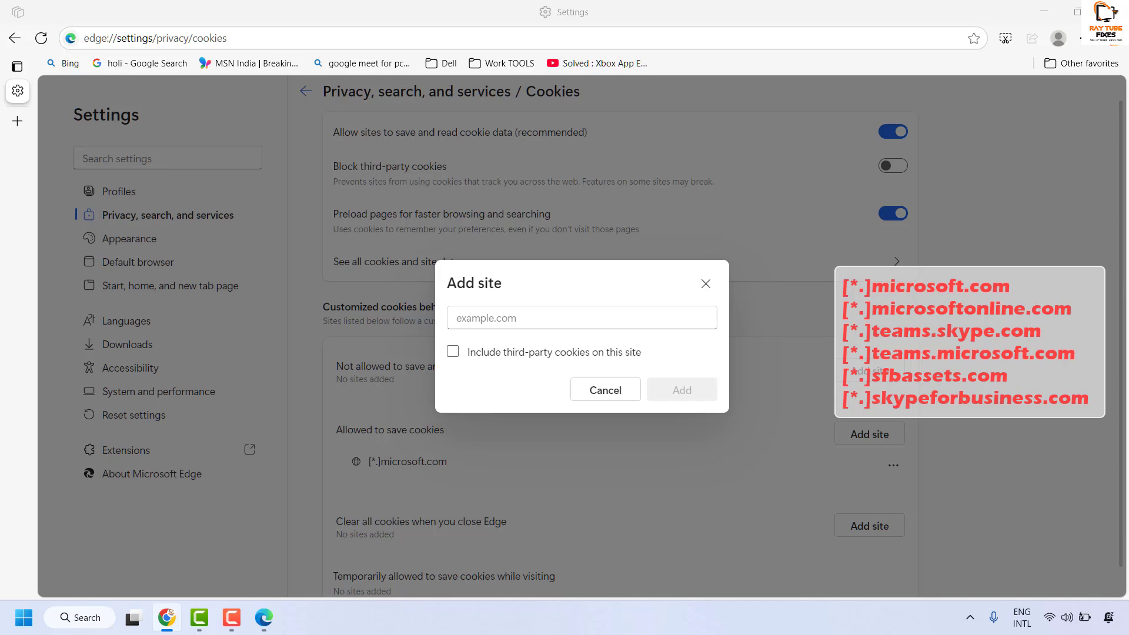
pyautogui.hotkey('alt', 'Tab')
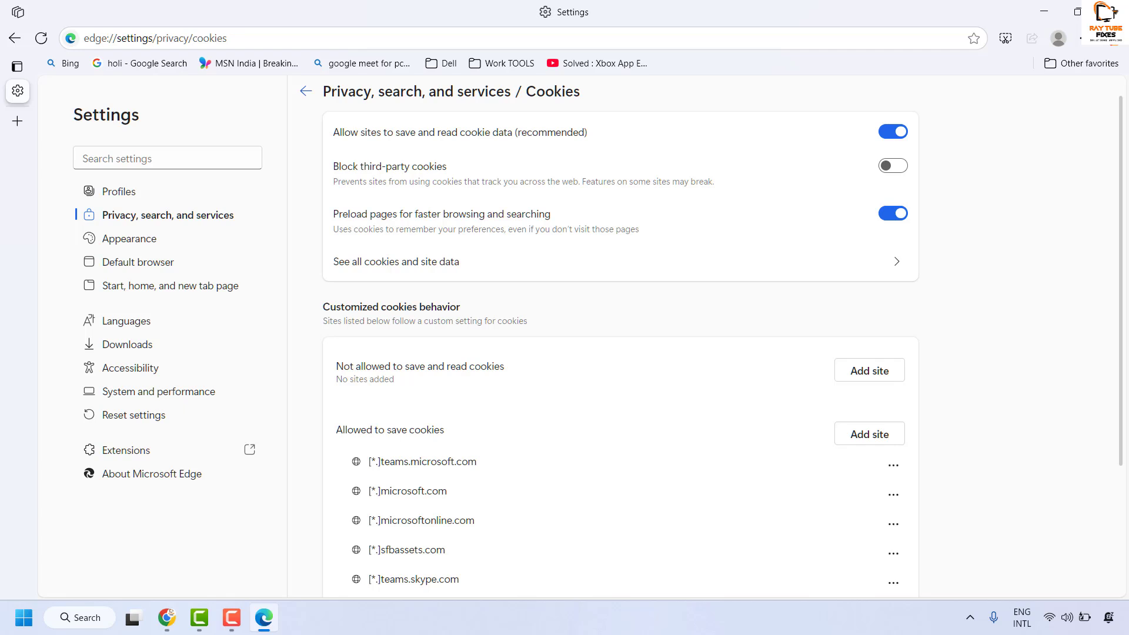
# Load the edge://settings/privacy/clearBrowsingData page.
pyautogui.hotkey('alt', 'Tab')
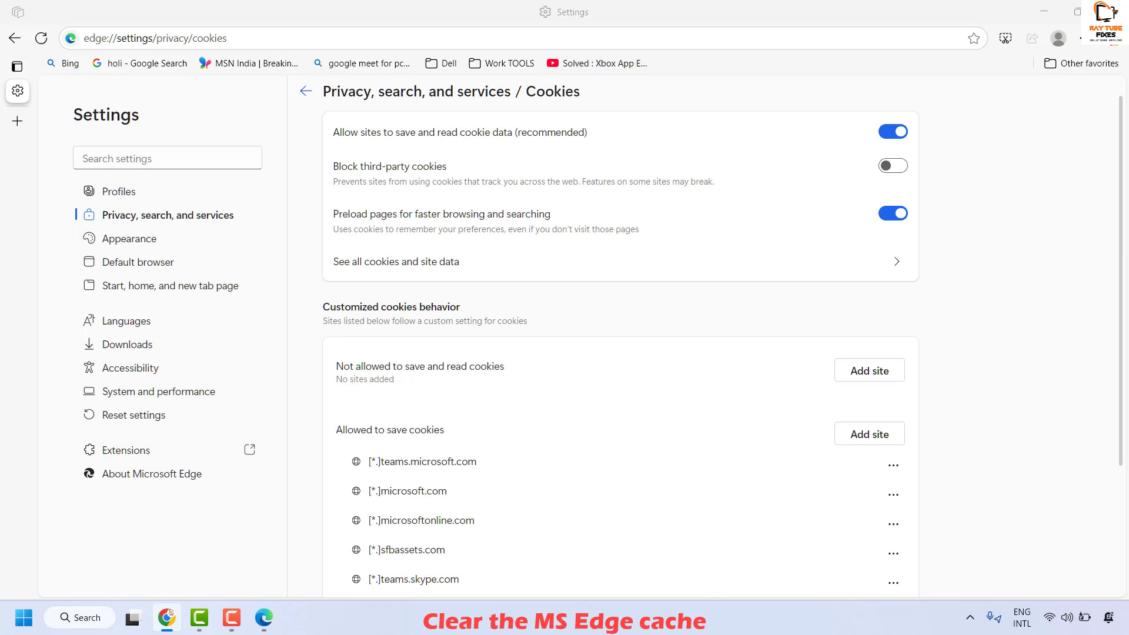
pyautogui.click(229, 39)
pyautogui.write('edge://settings/privacy/clearBrowsingData')
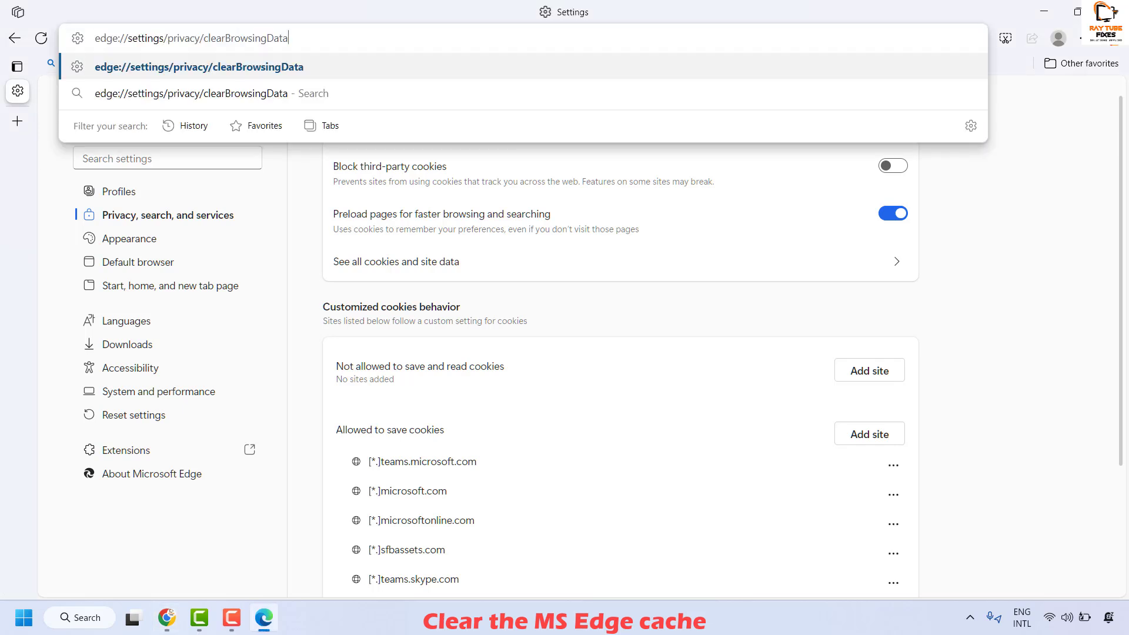
pyautogui.press('Return')
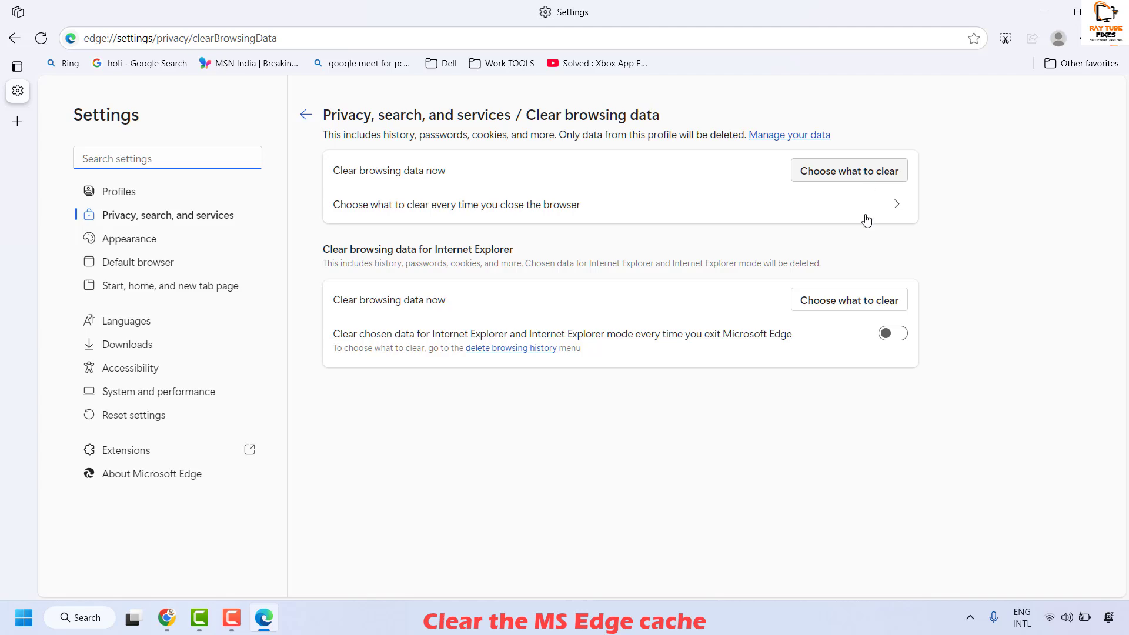
# Clear the browsing history, download history, cookies and other site data, and cached images and files for All time, and close the browser.
pyautogui.click(864, 178)
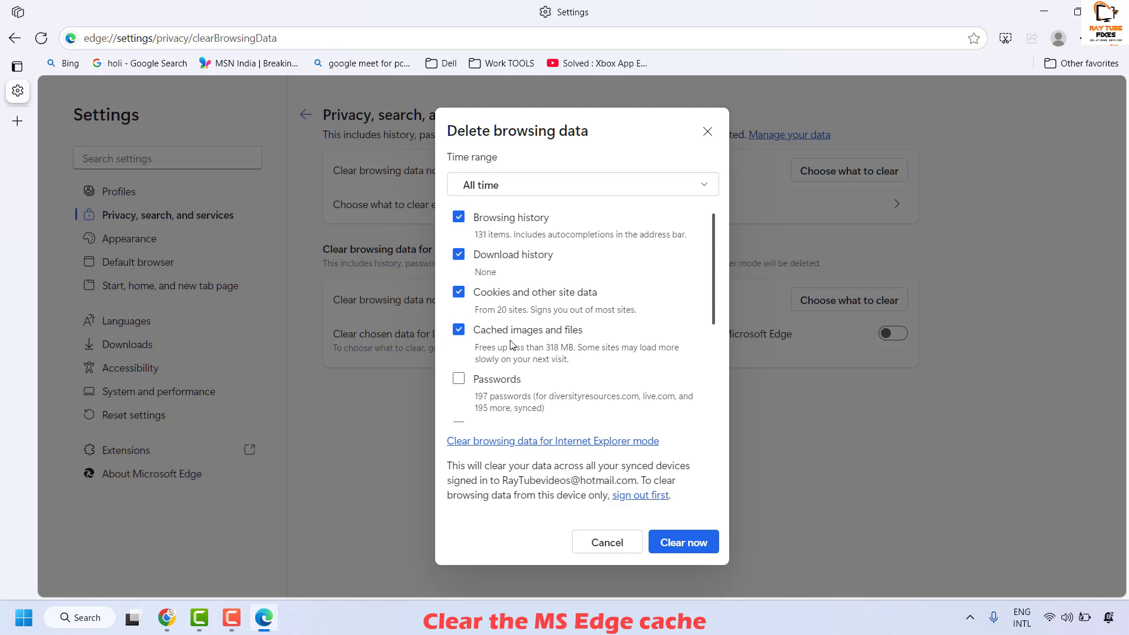
pyautogui.scroll(-3, 510, 344)
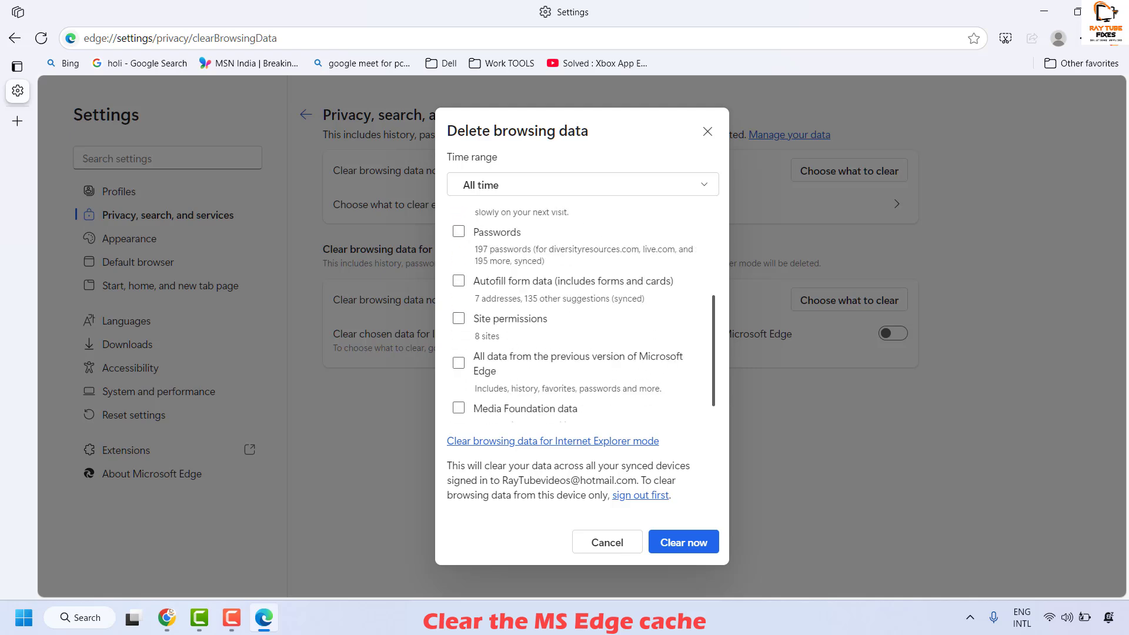
pyautogui.click(683, 541)
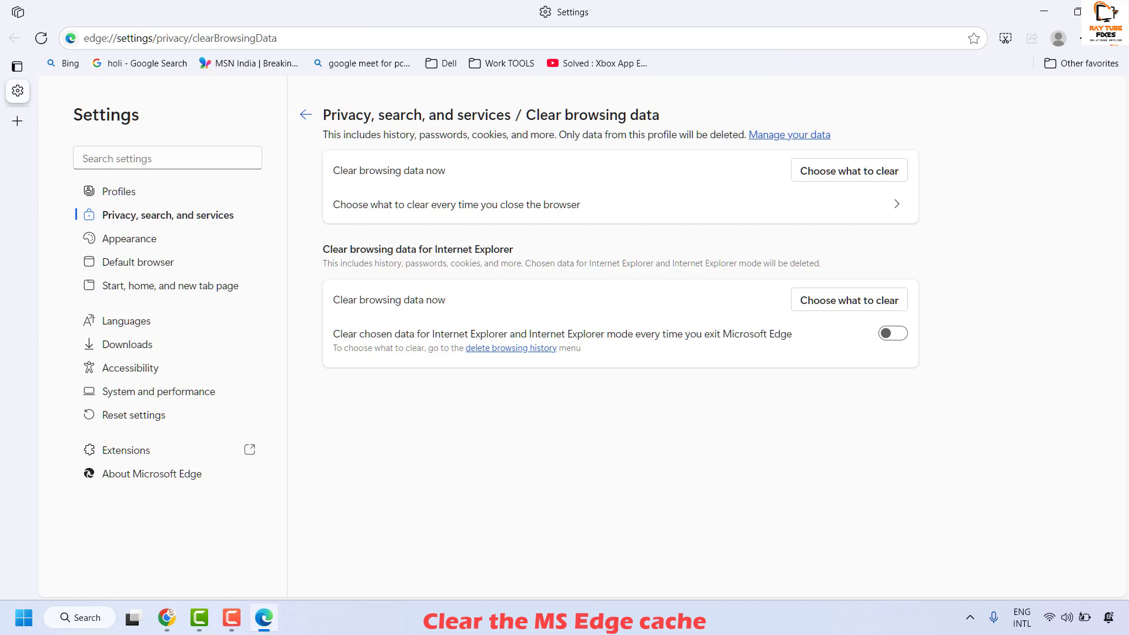
pyautogui.click(1111, 12)
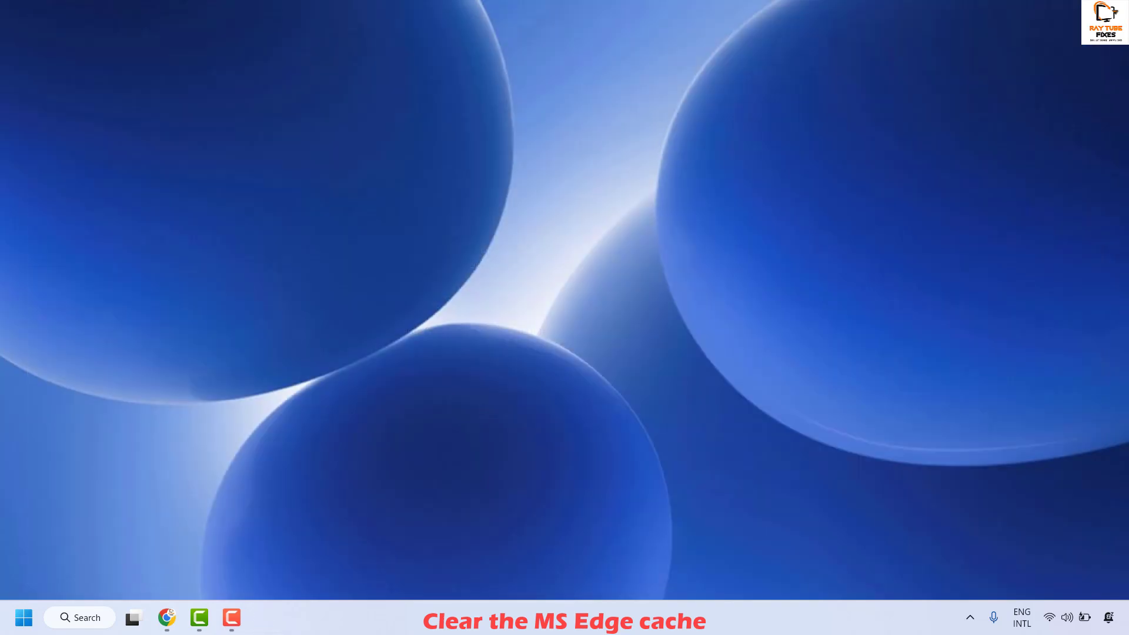